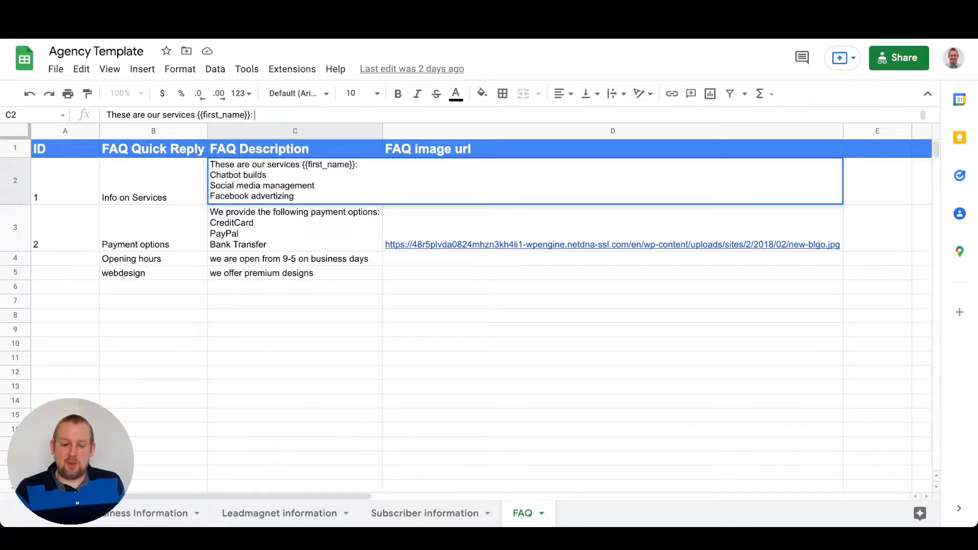
Select the FAQ description cells in the Agency Template sheet to inspect their contents
left_click(295, 286)
left_click(295, 182)
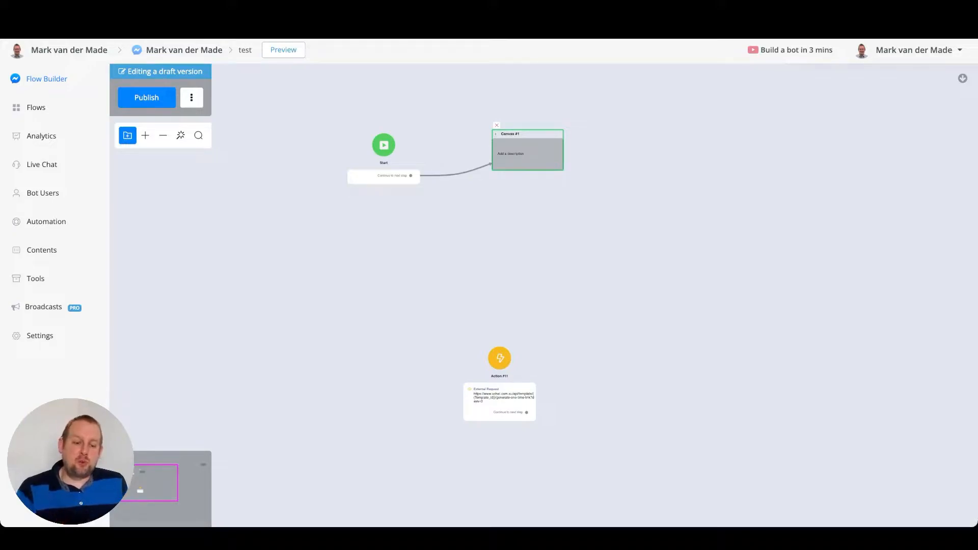
Add a Send Message step, insert the User Name field into its text item, then delete the step
right_click(656, 171)
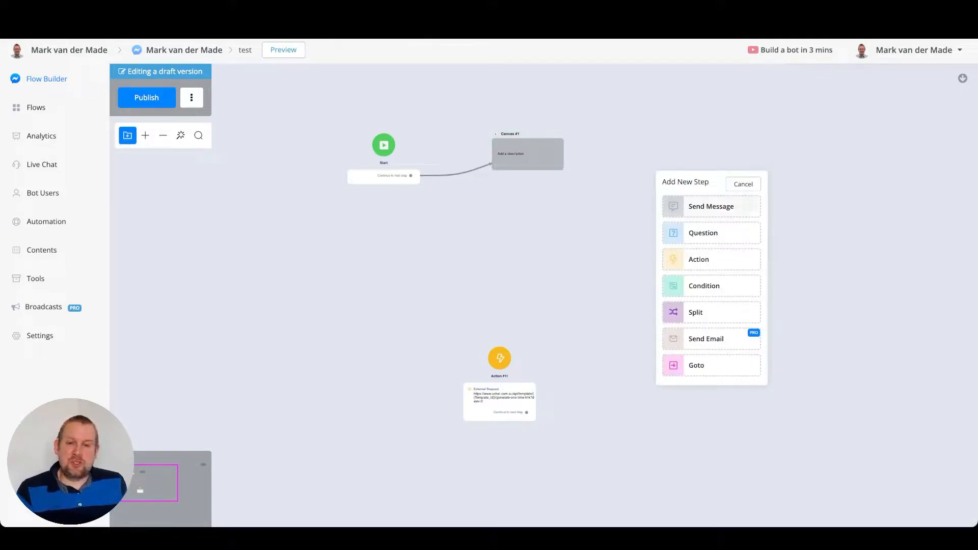
left_click(712, 206)
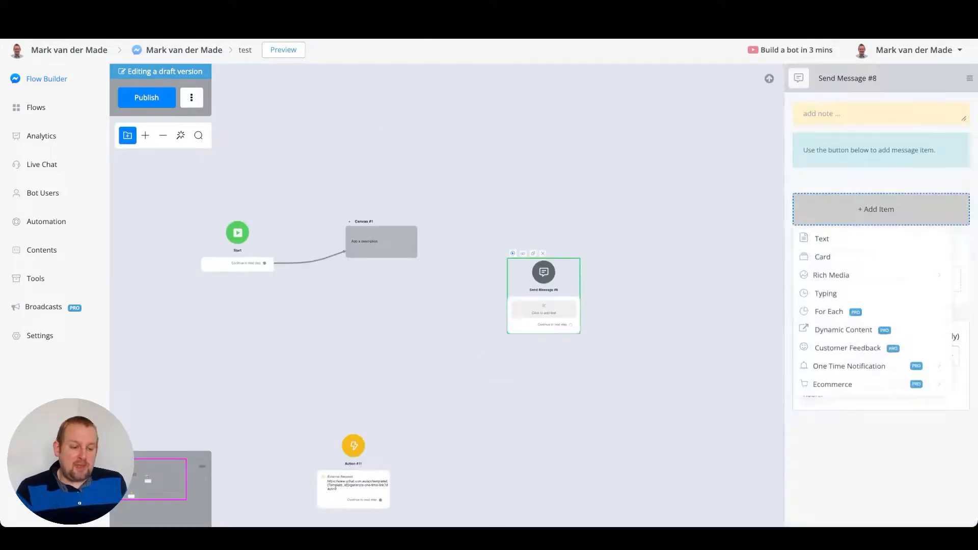
left_click(822, 239)
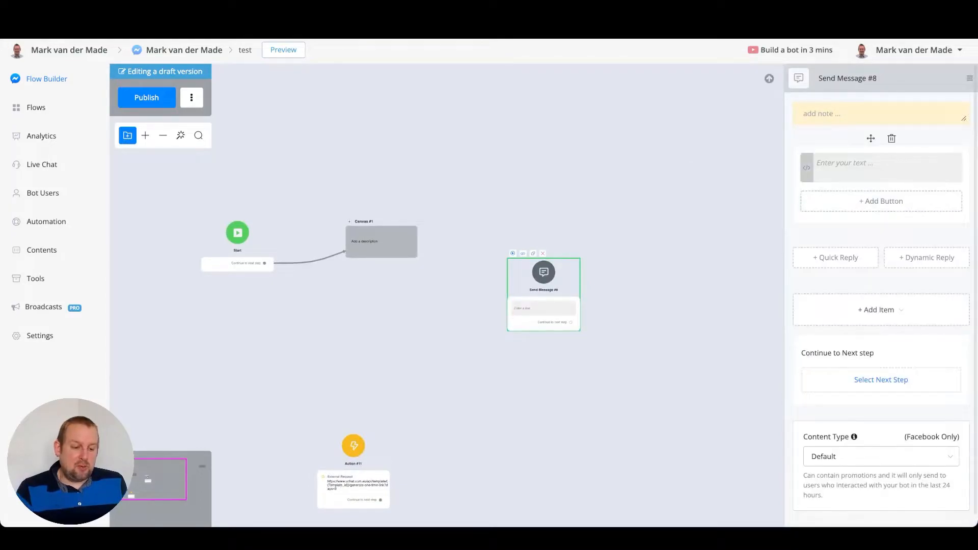
left_click(806, 168)
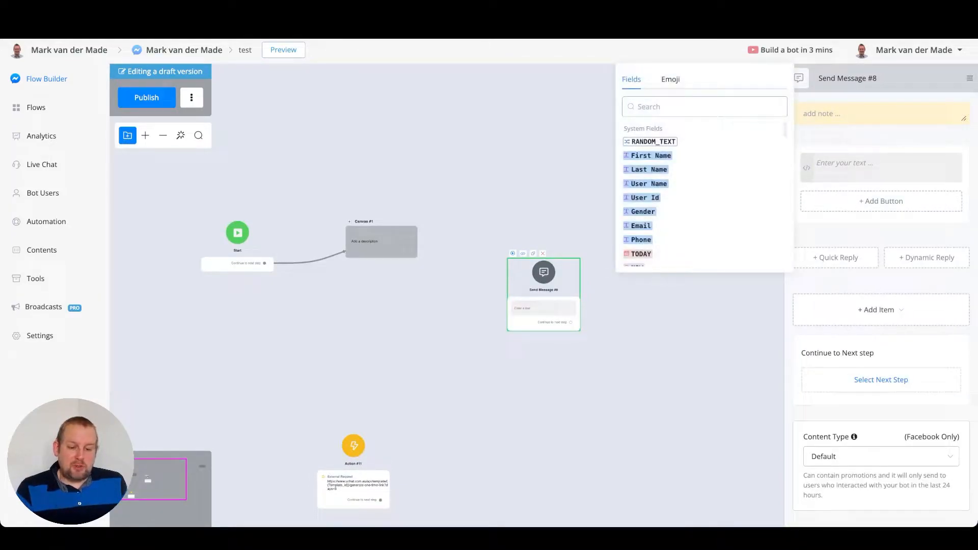
left_click(648, 184)
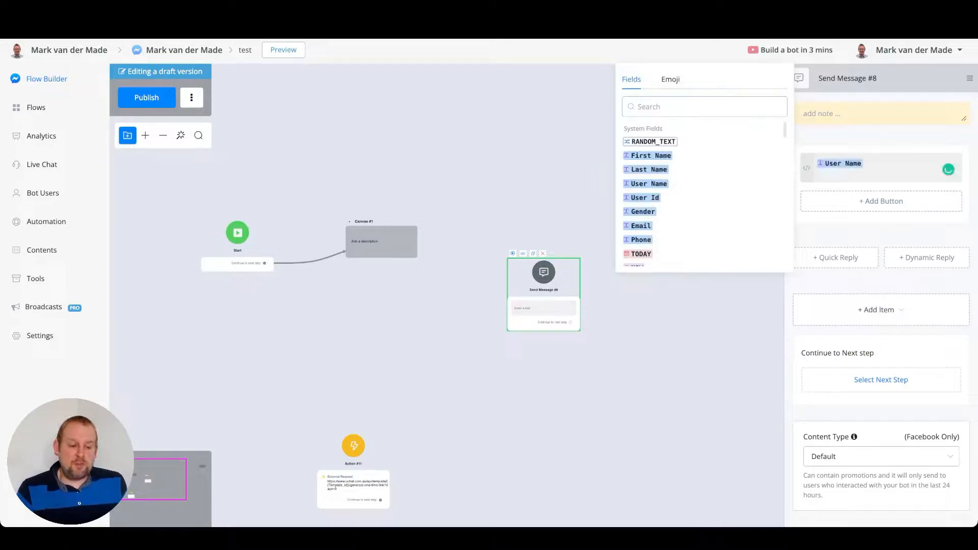
left_click(889, 167)
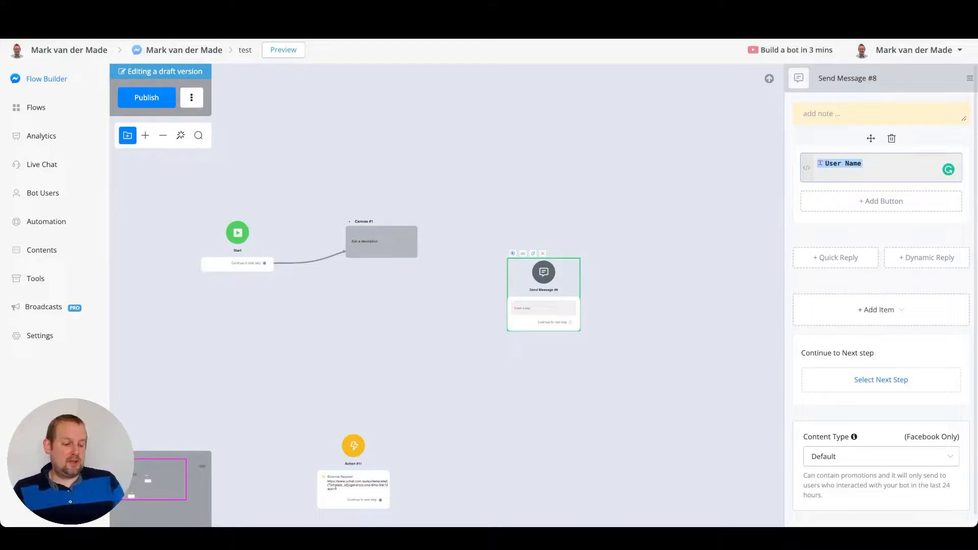
type("{{user_name}}")
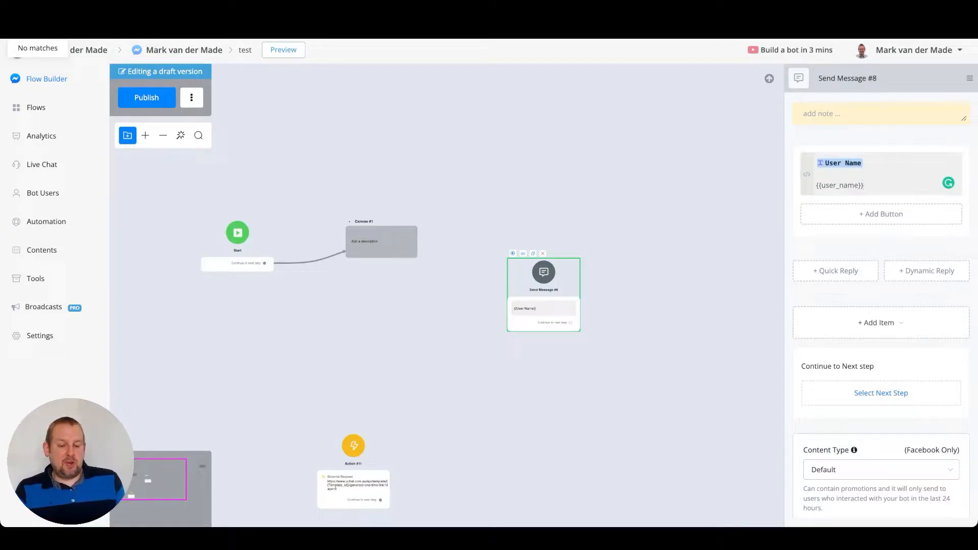
left_click(543, 253)
left_click(566, 303)
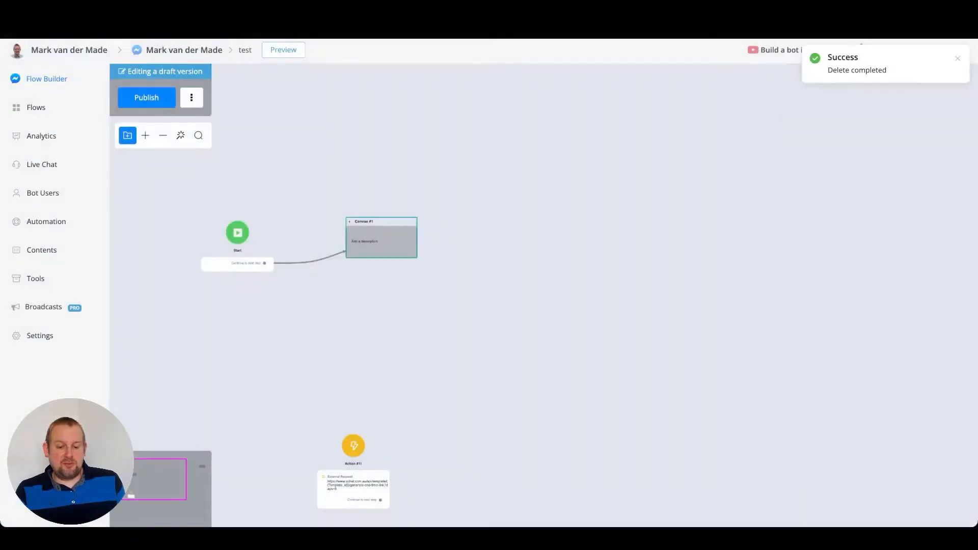
Zoom into the FAQ flow canvas and compare it with the FAQ sheet
left_click(350, 222)
scroll(432, 262, "up", 5)
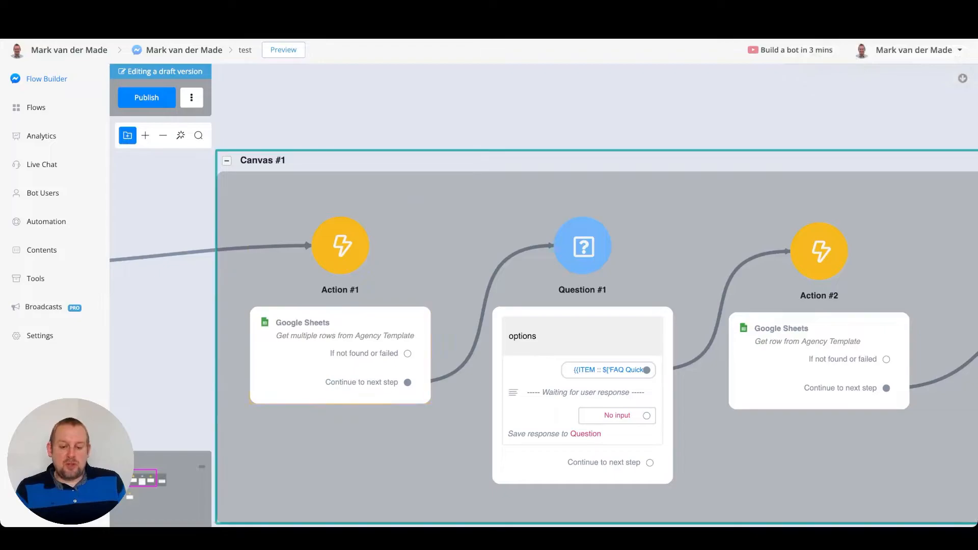
key("ctrl+Tab")
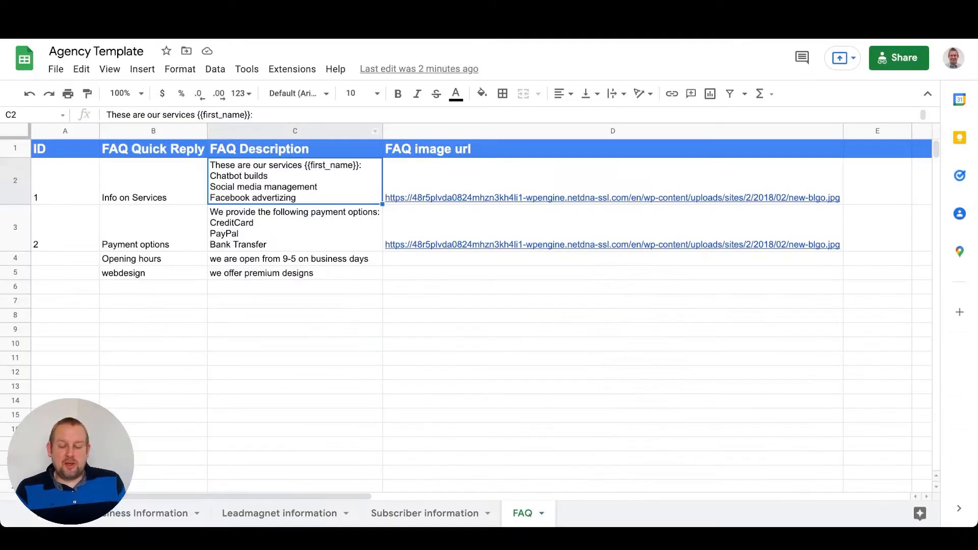
left_click(613, 329)
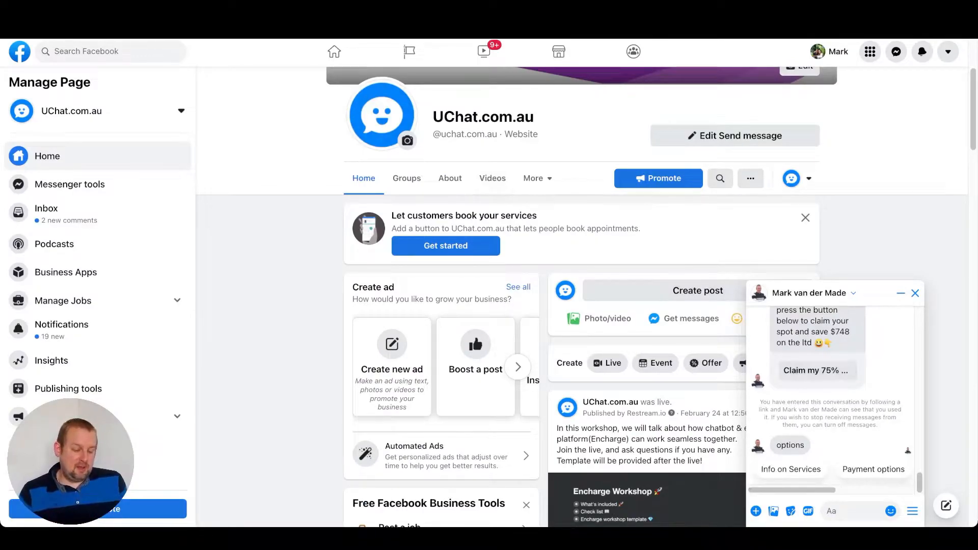
Scroll through the FAQ quick replies in the Messenger chat and return to the sheet
scroll(831, 469, "right", 2)
scroll(831, 470, "right", 2)
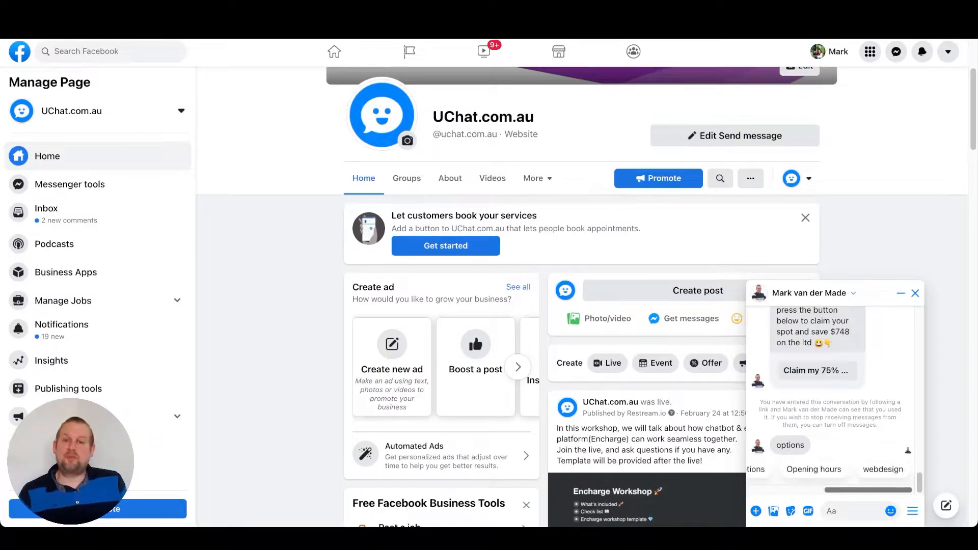
scroll(830, 469, "left", 4)
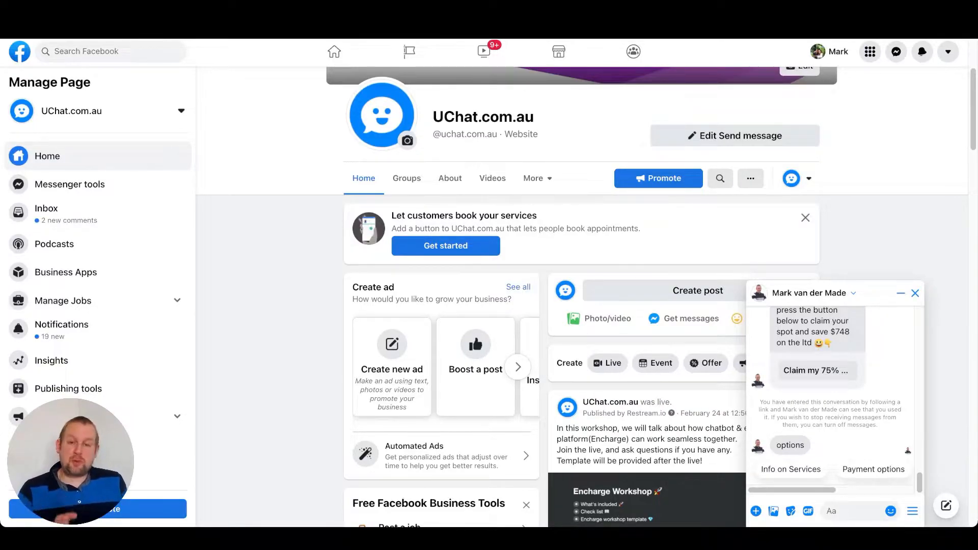
key("ctrl+Tab")
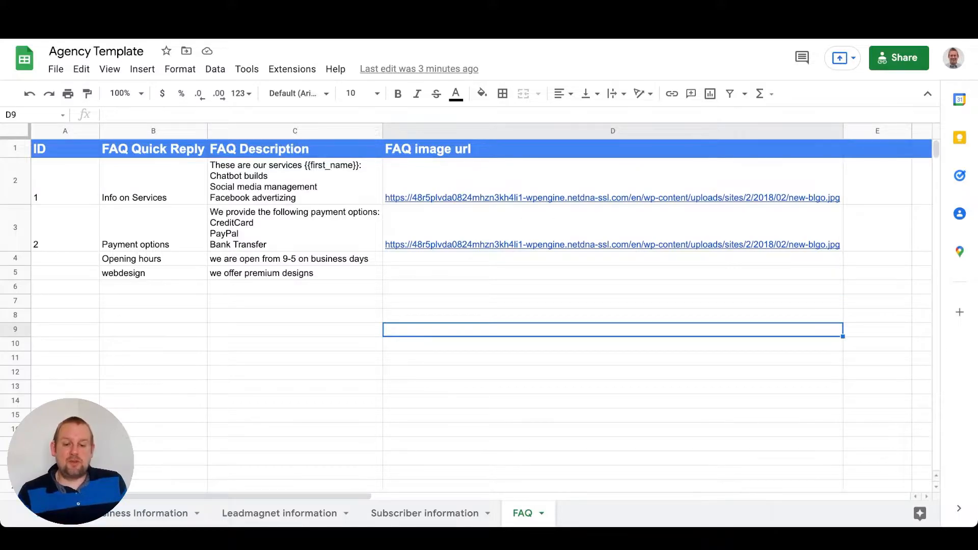
key("ctrl+shift+Tab")
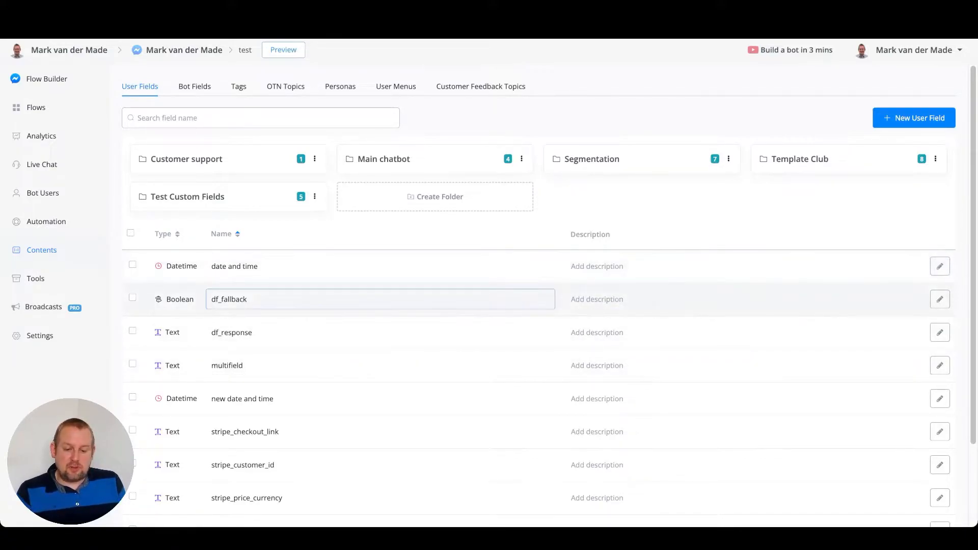
Open the df_fallback user field for editing and copy its field ID
double_click(397, 275)
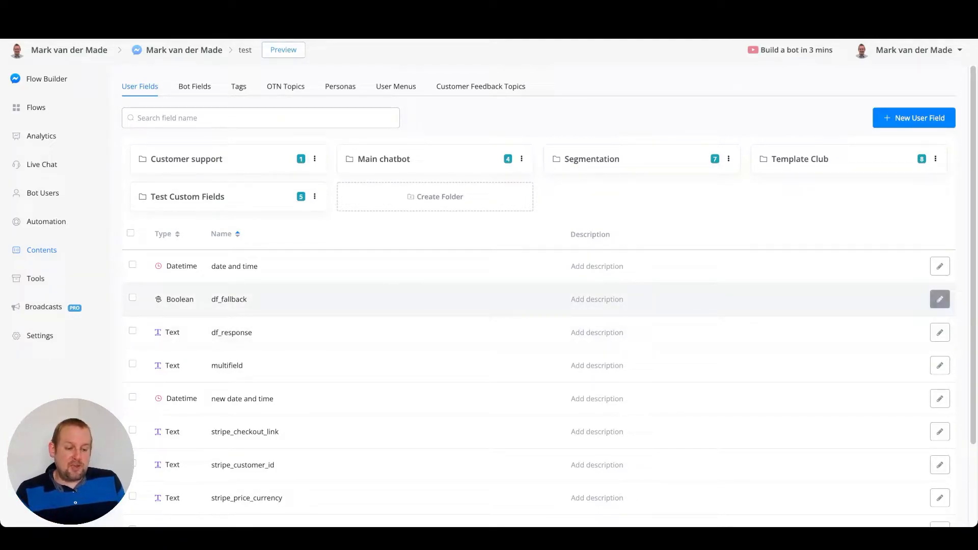
left_click(940, 299)
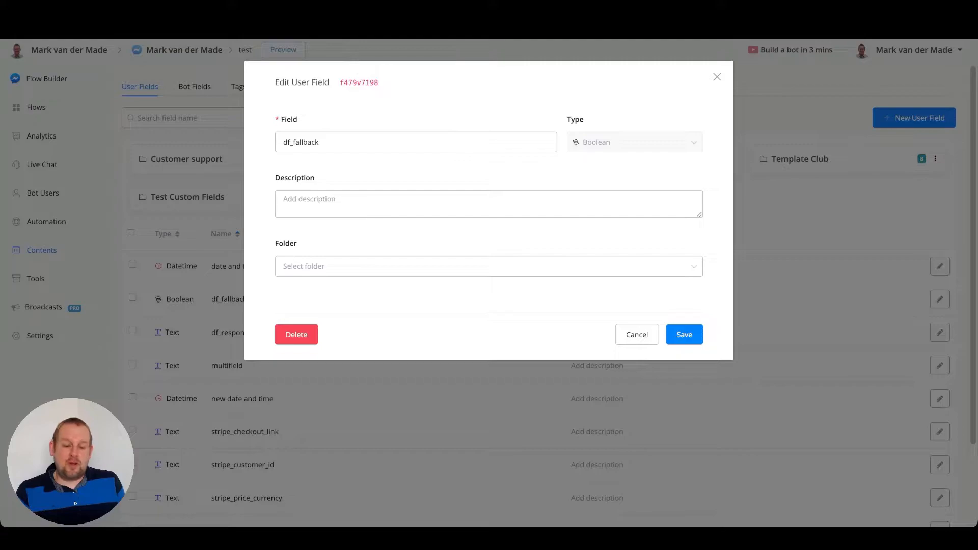
left_click(360, 83)
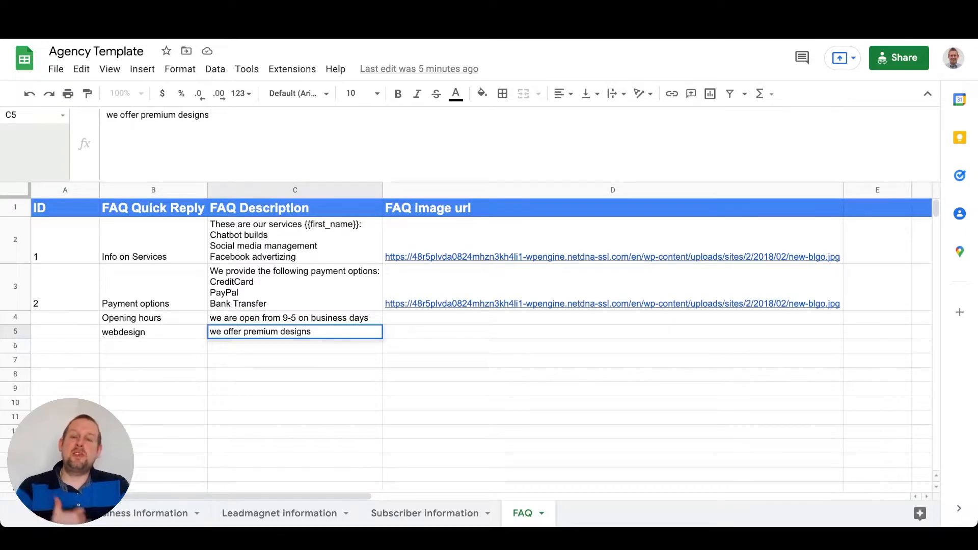
Append the placeholder {{f479v7198}} to the webdesign description in cell C5
type("{{")
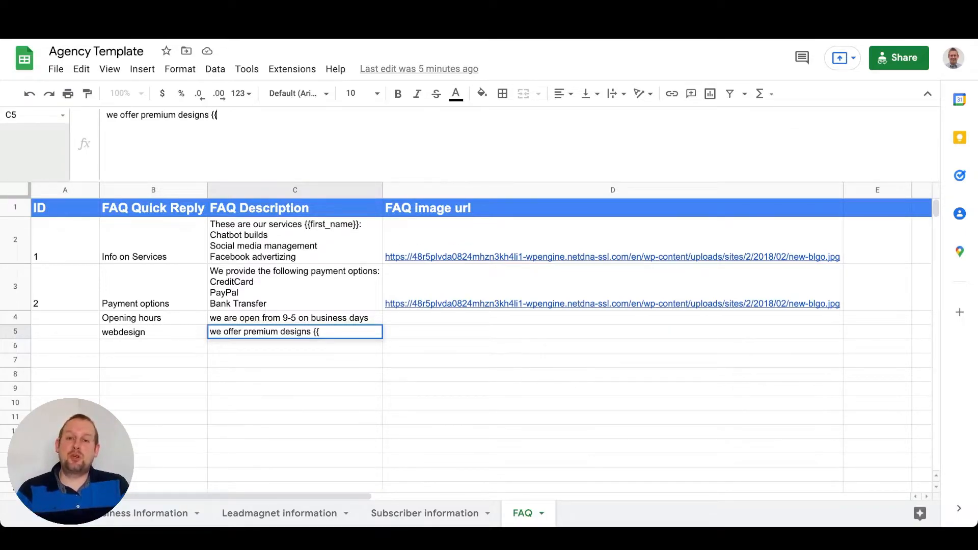
key("ctrl+v")
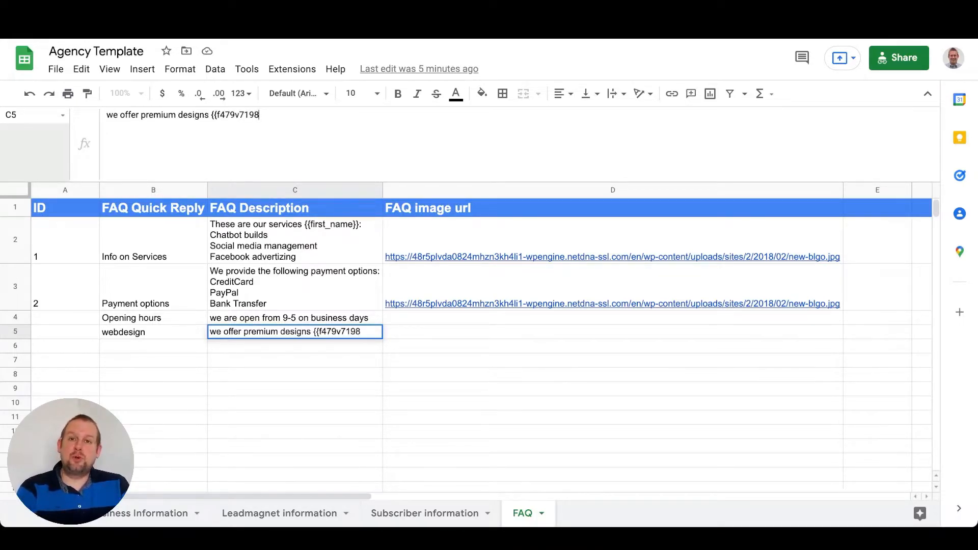
type("}}")
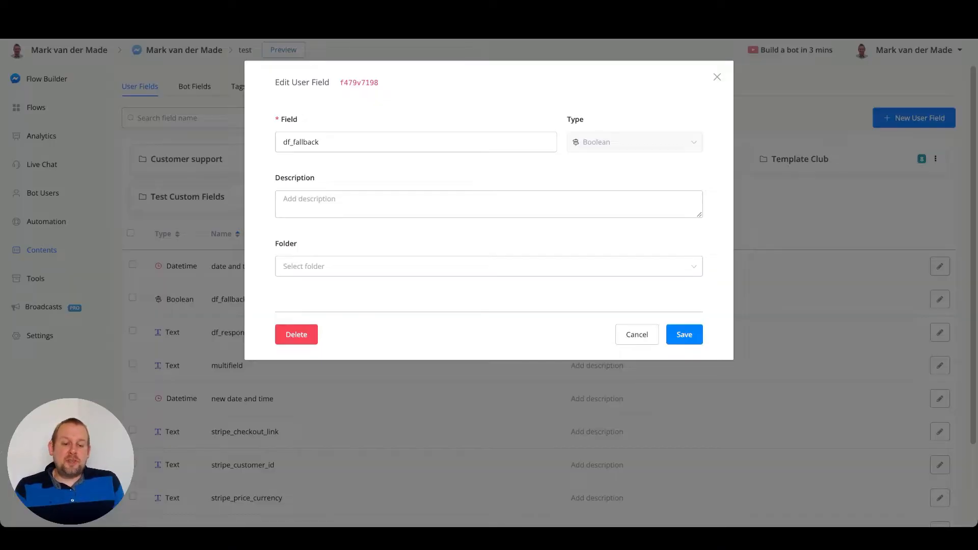
Close the user field editor and review the whole flow canvas
left_click(637, 335)
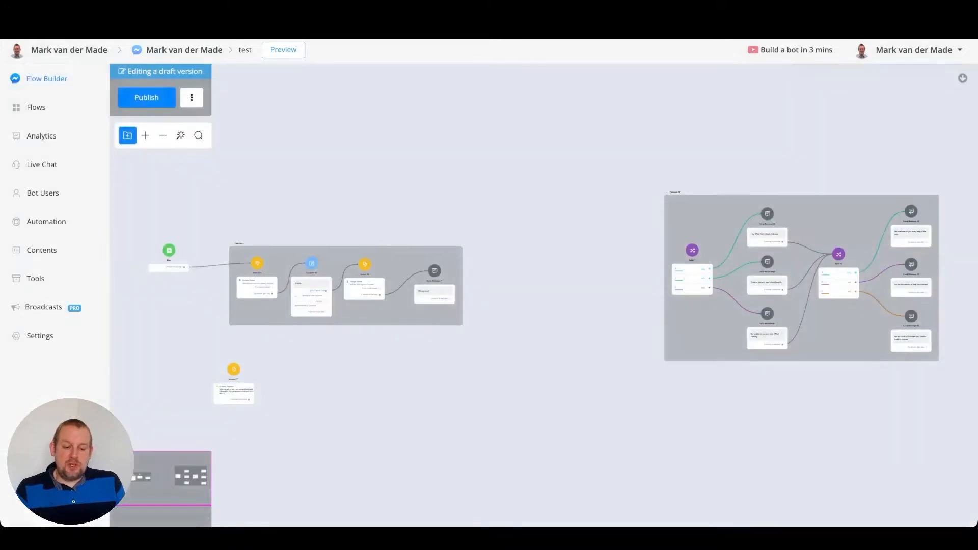
left_click_drag(276, 366, 422, 200)
scroll(422, 199, "up", 2)
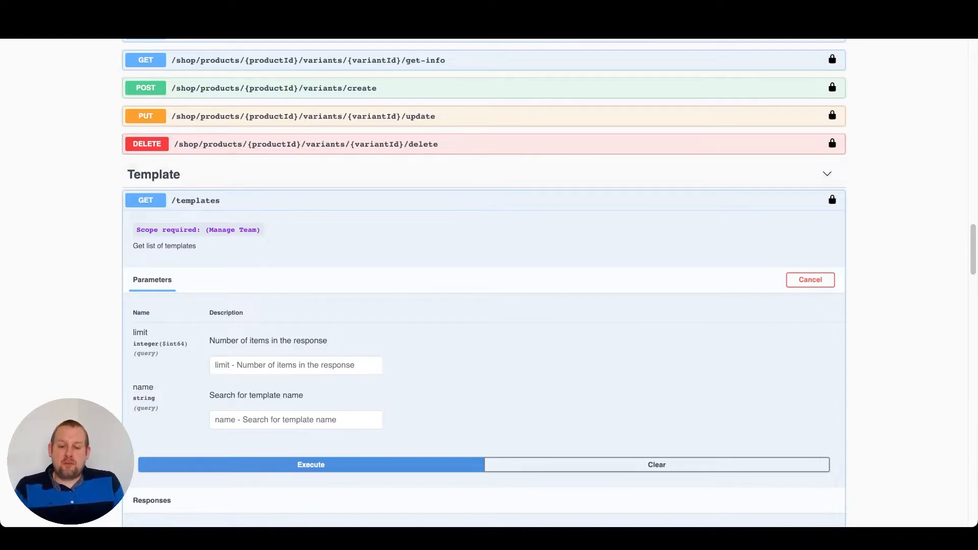
Execute the GET /templates request in the API documentation with empty limit and name parameters
left_click(195, 201)
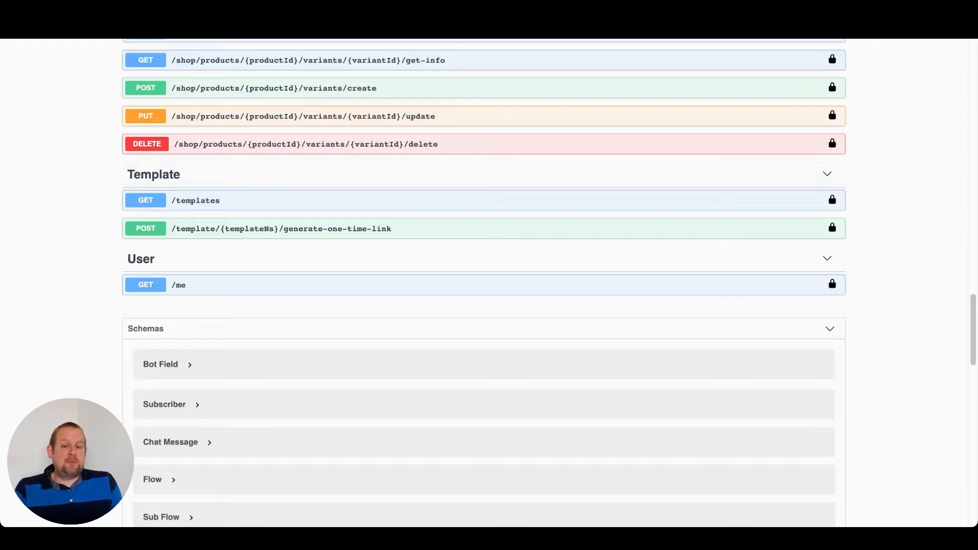
left_click(196, 201)
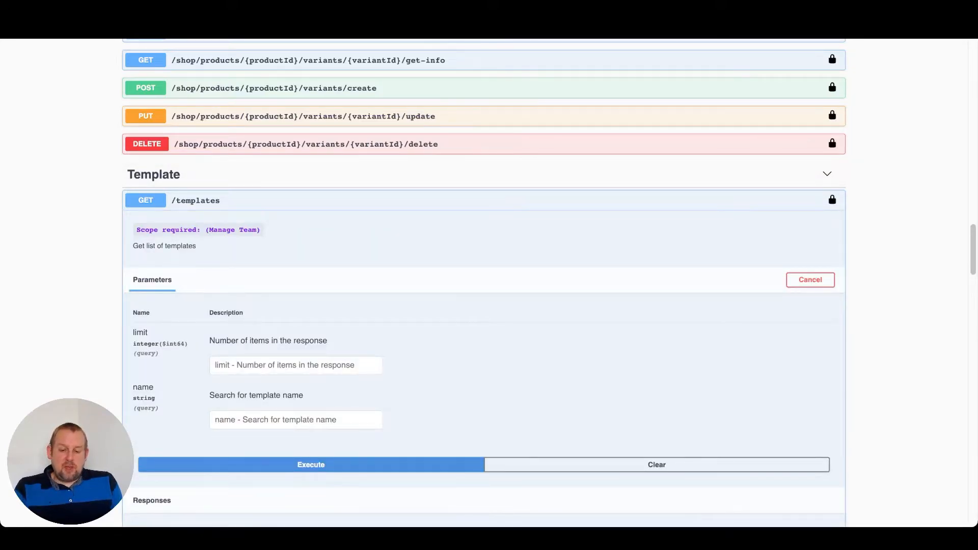
scroll(484, 281, "down", 2)
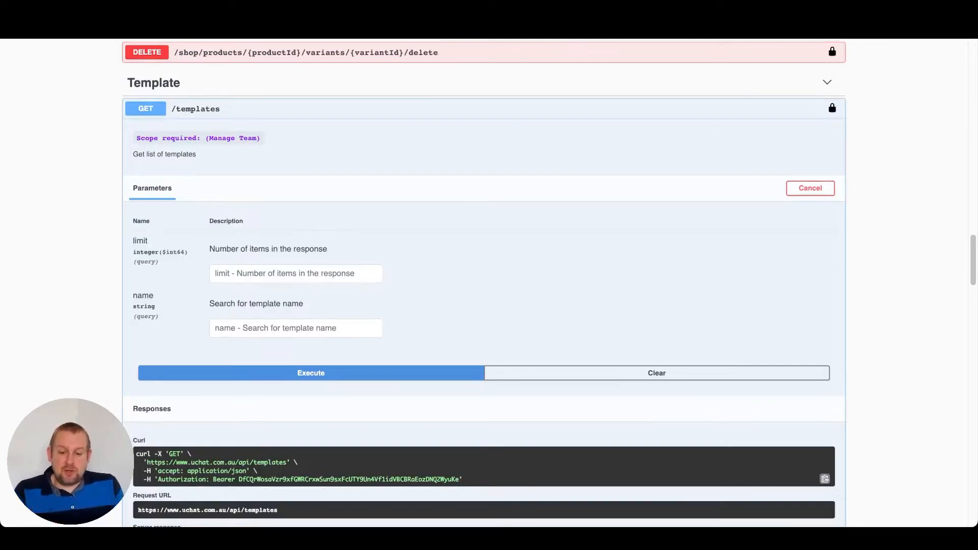
left_click(295, 273)
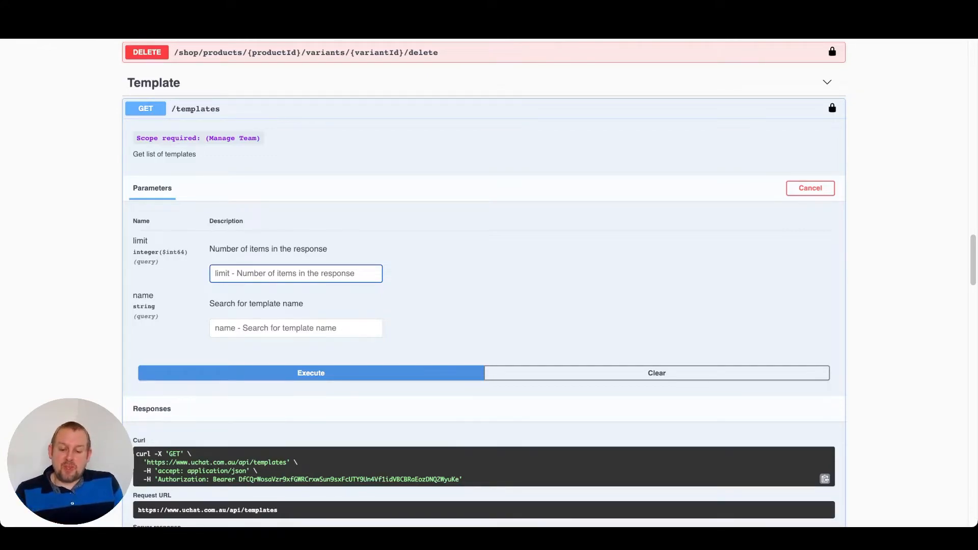
left_click(295, 329)
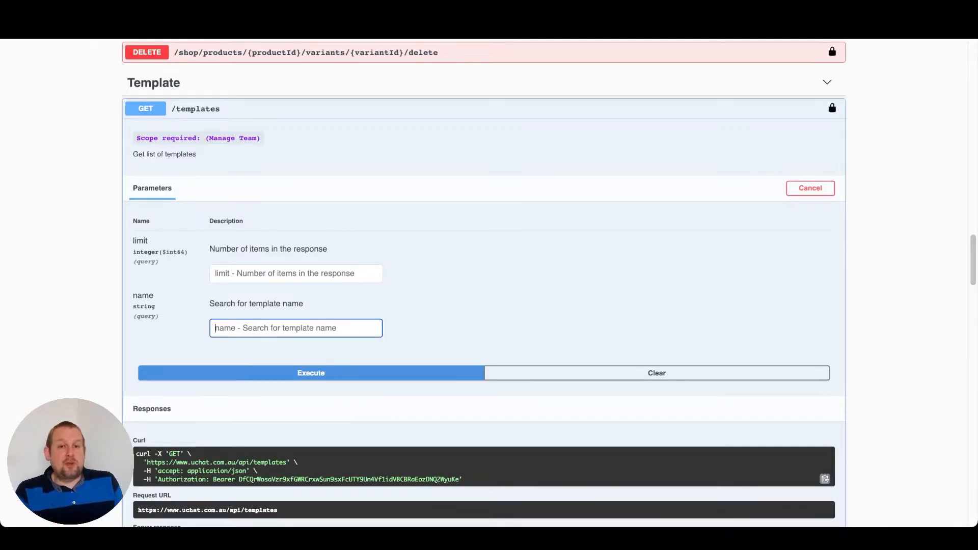
left_click(311, 373)
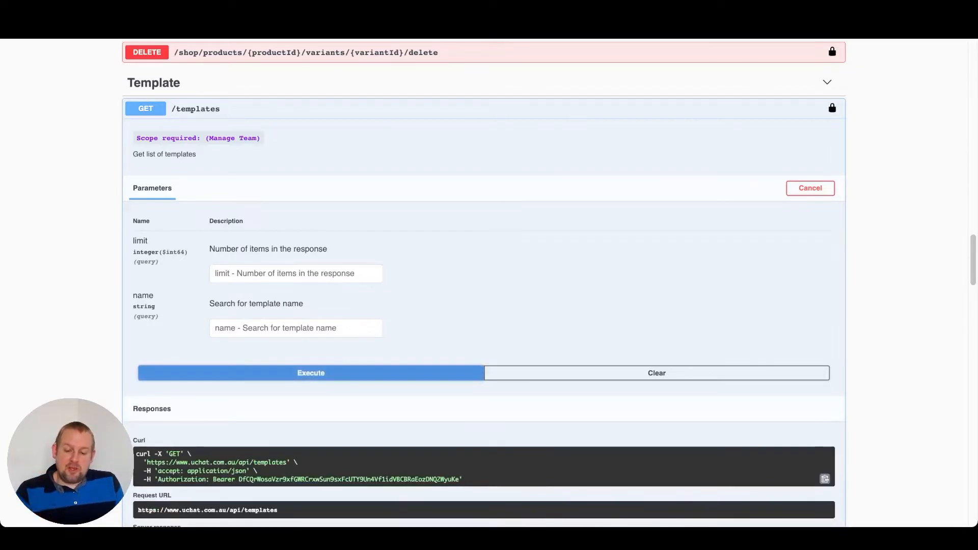
Scroll through the templates response body
scroll(485, 283, "down", 3)
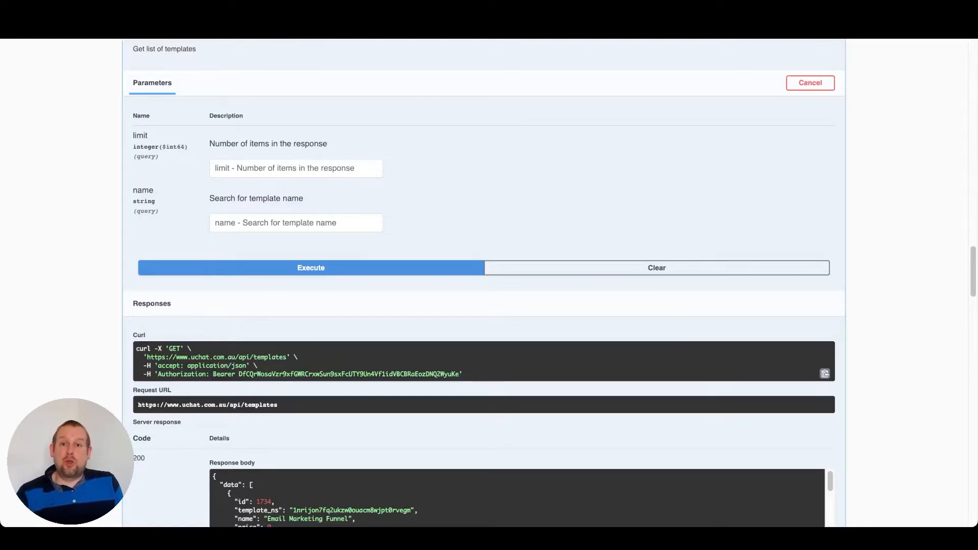
scroll(484, 283, "down", 1)
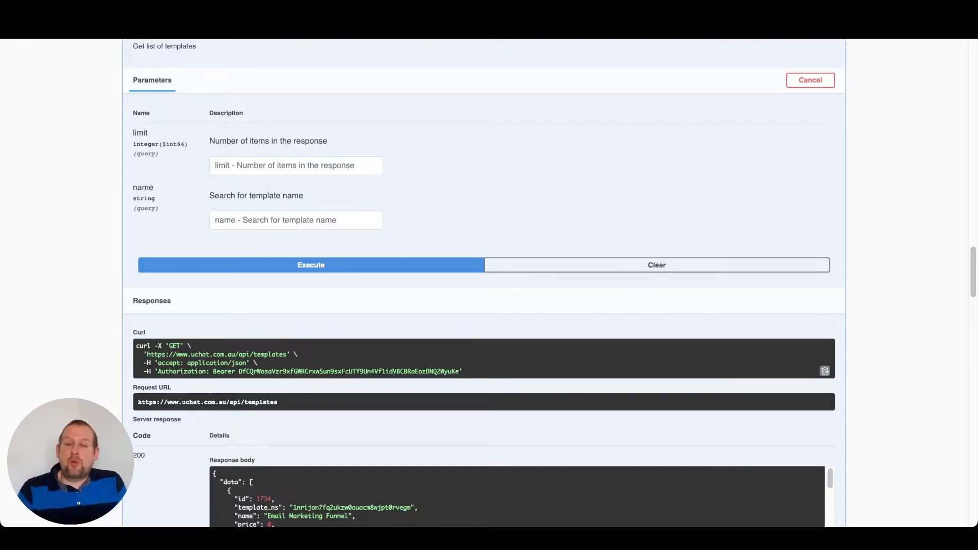
scroll(484, 282, "down", 1)
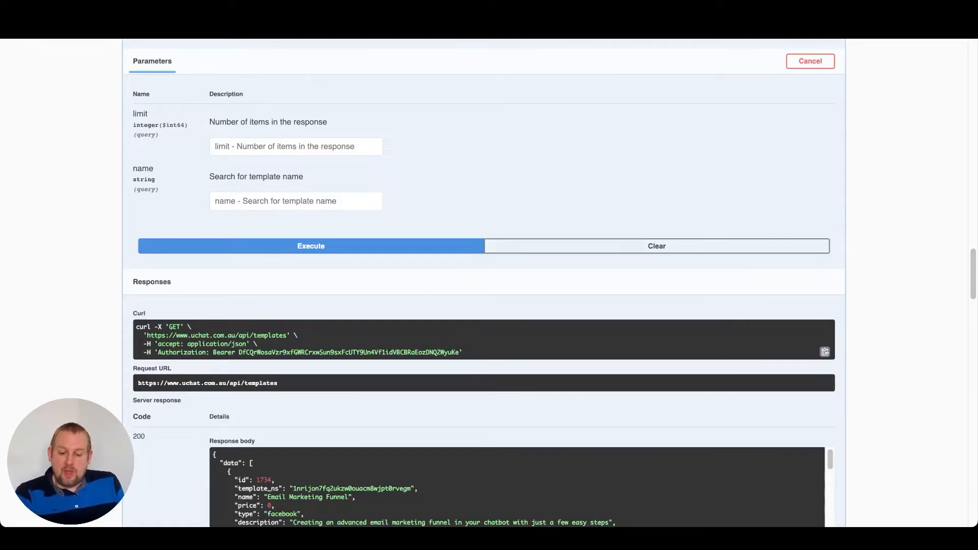
scroll(510, 408, "down", 10)
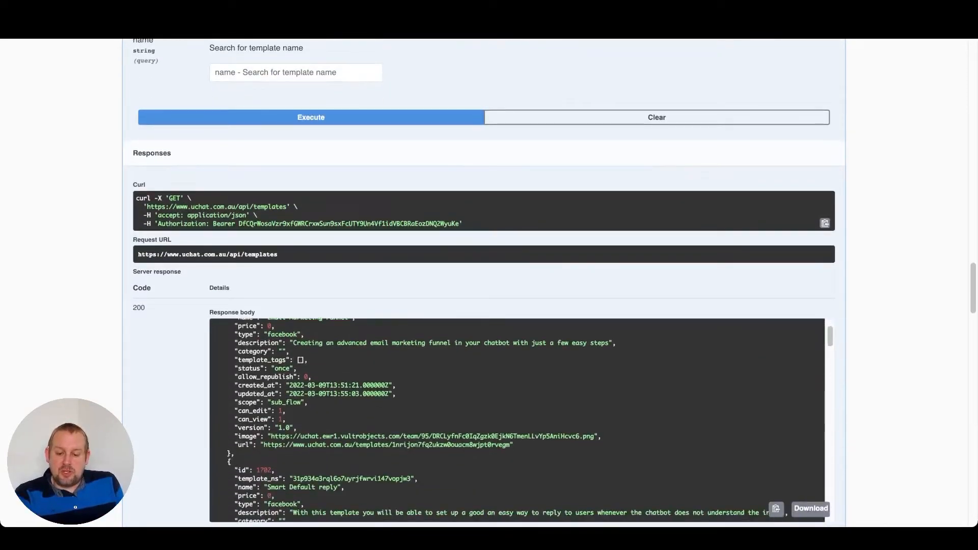
scroll(510, 285, "down", 3)
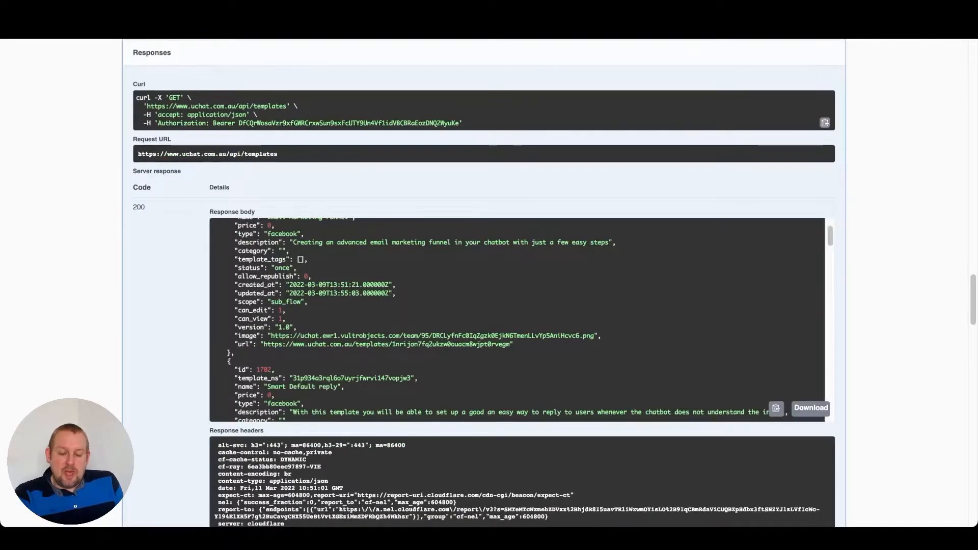
Open the POST /template/{templateNs}/generate-one-time-link endpoint, enable Try it out and focus the templateNs field
scroll(518, 320, "down", 6)
scroll(517, 320, "down", 18)
scroll(517, 320, "down", 10)
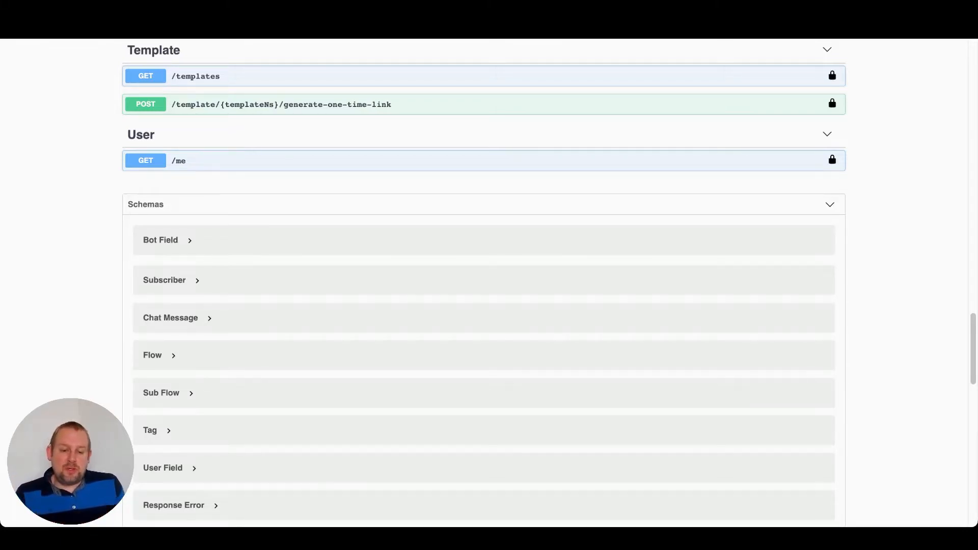
left_click(281, 104)
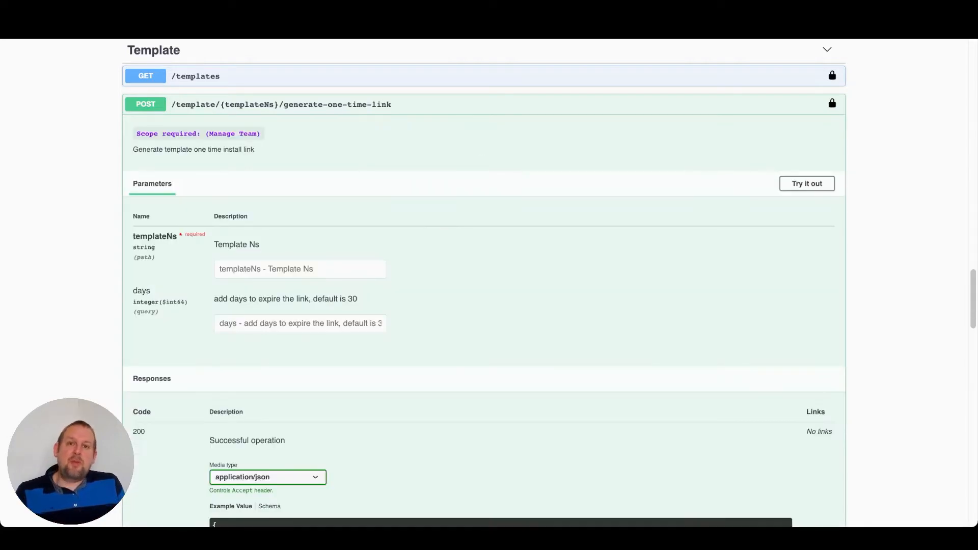
left_click(808, 184)
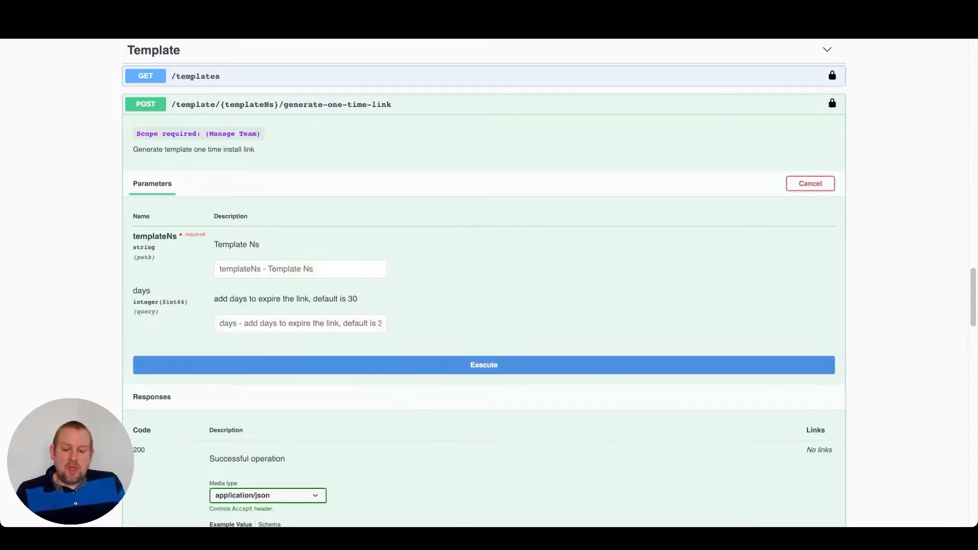
left_click(300, 269)
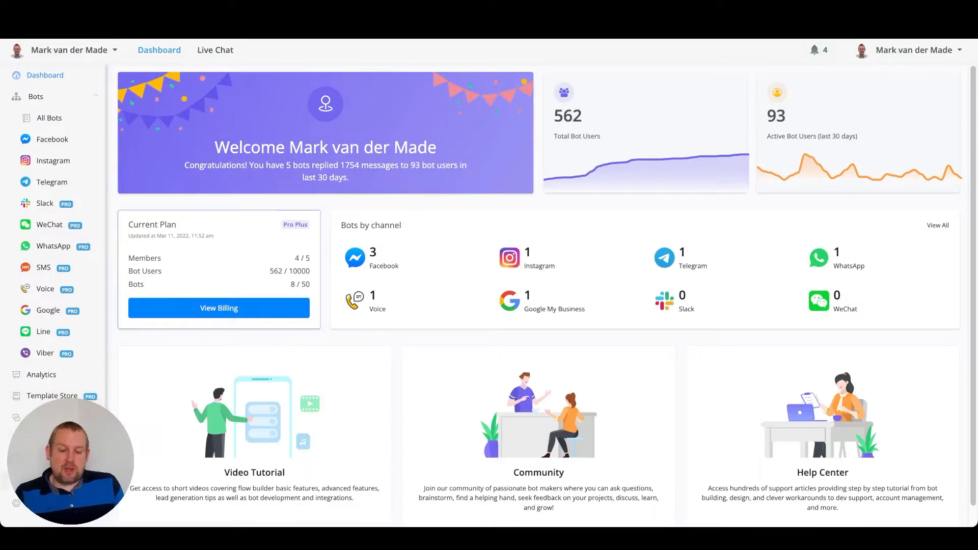
Copy the template Ns of the [CMA] Quiz Template from My Bot Templates
left_click(51, 481)
left_click(215, 80)
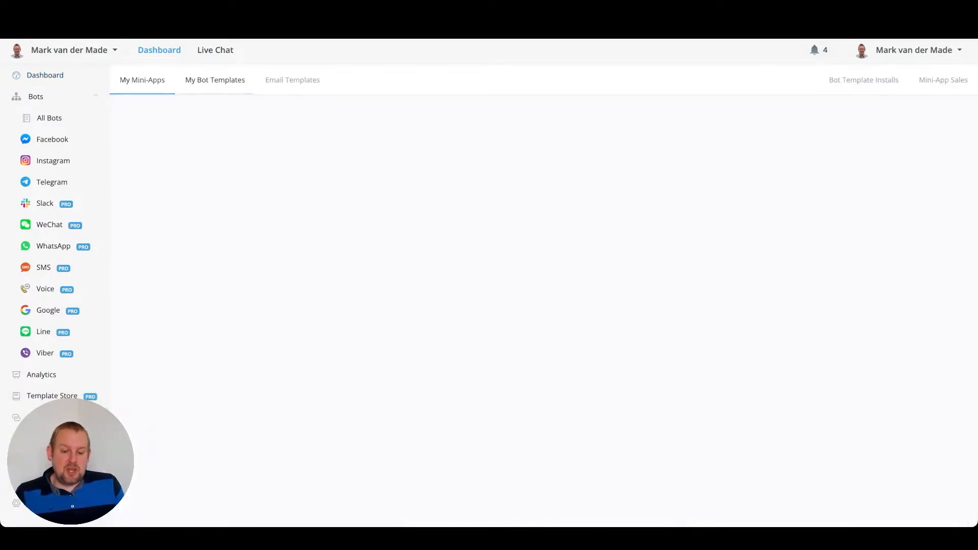
scroll(538, 295, "down", 1)
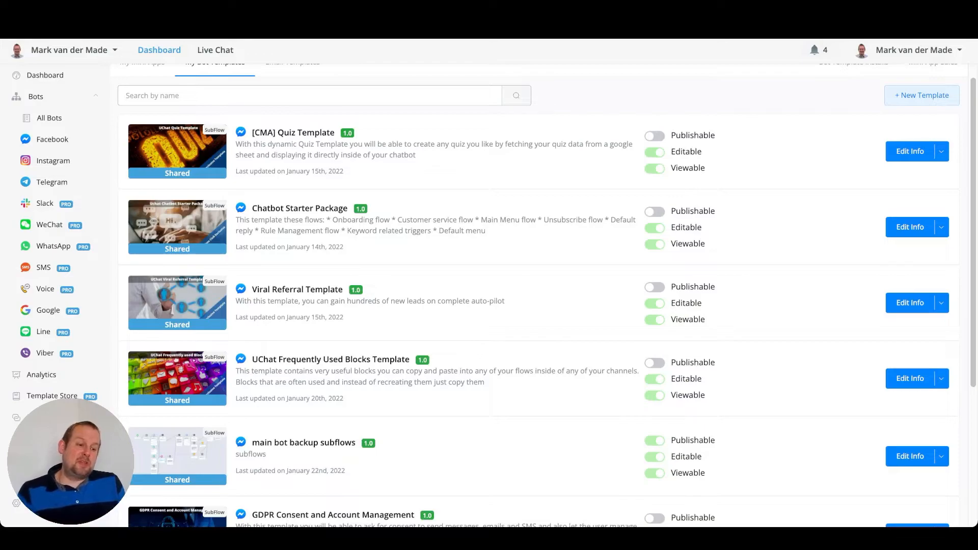
left_click(941, 151)
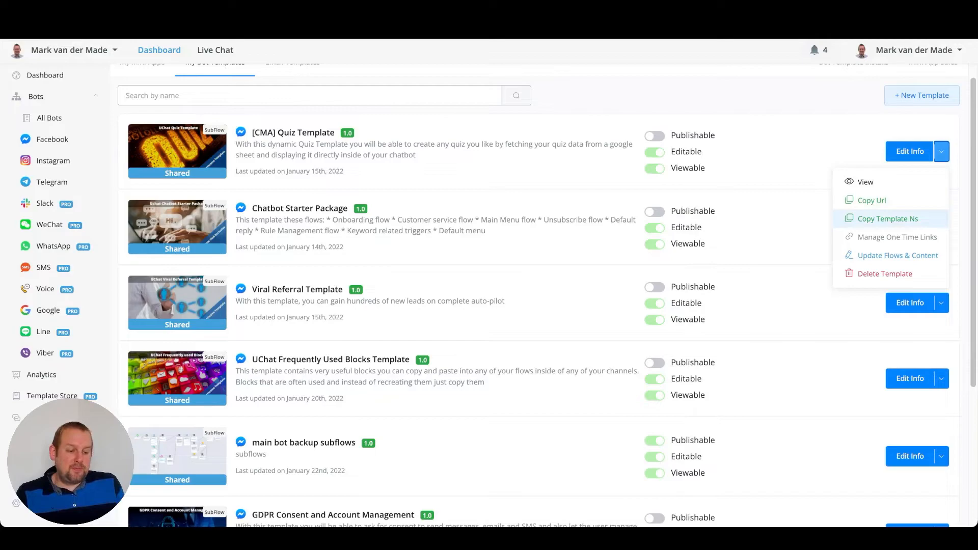
left_click(888, 218)
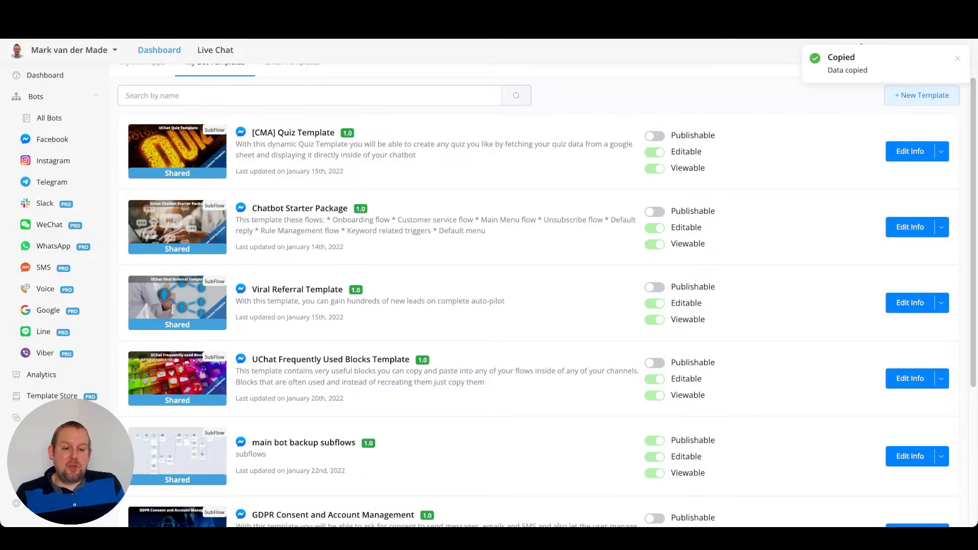
Paste the copied template Ns into the templateNs parameter of the generate-one-time-link request
key("ctrl+Tab")
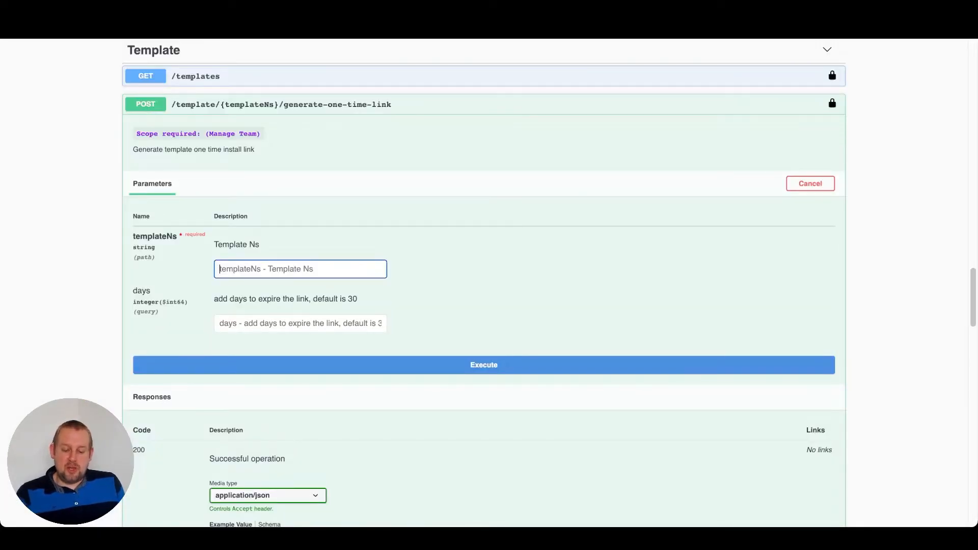
key("ctrl+v")
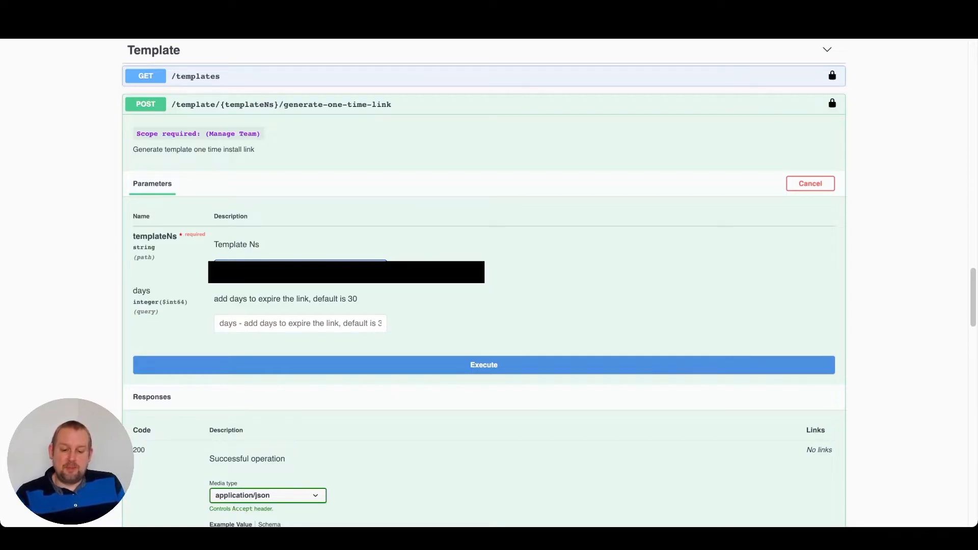
scroll(489, 283, "down", 1)
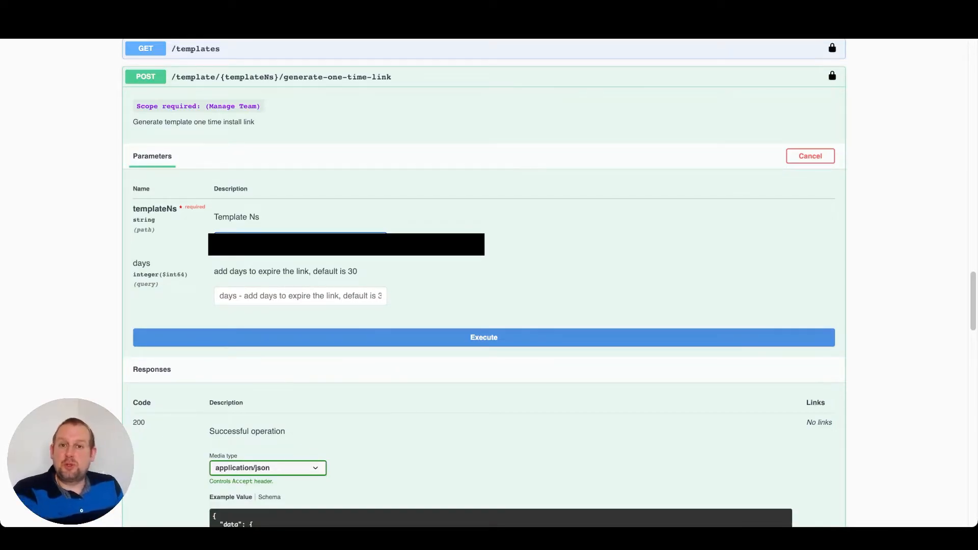
scroll(489, 283, "down", 1)
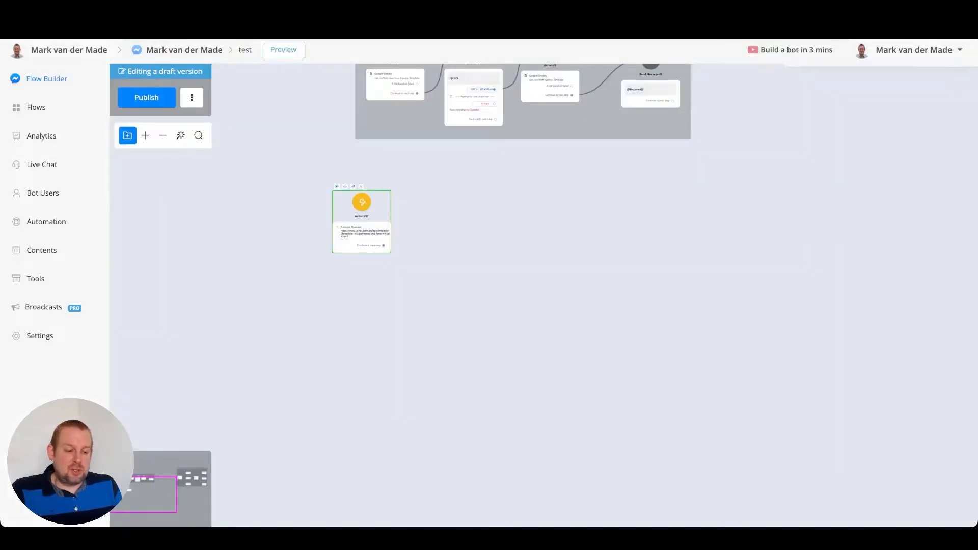
Review the Action node's external request headers, Bearer Token authorization and response mapping, then save it
left_click(362, 224)
left_click(885, 187)
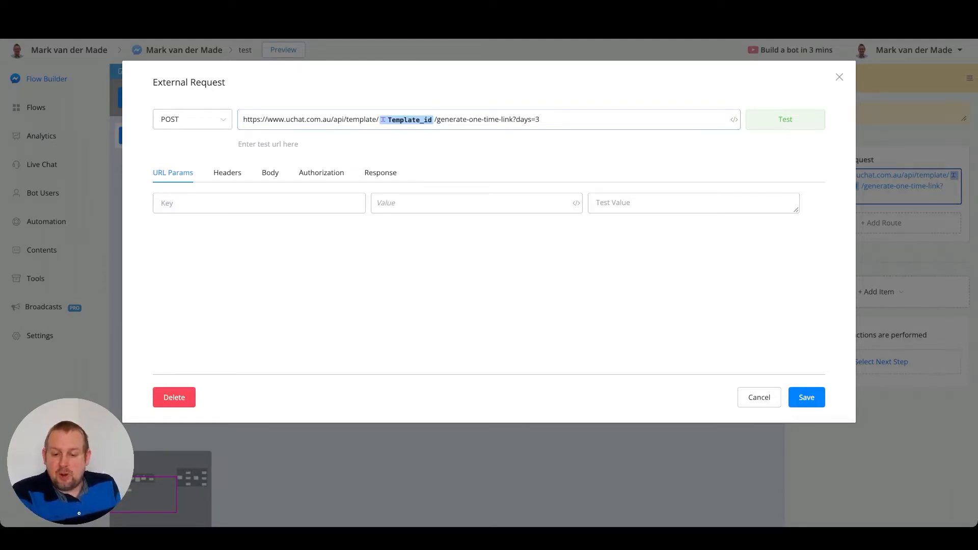
left_click(228, 173)
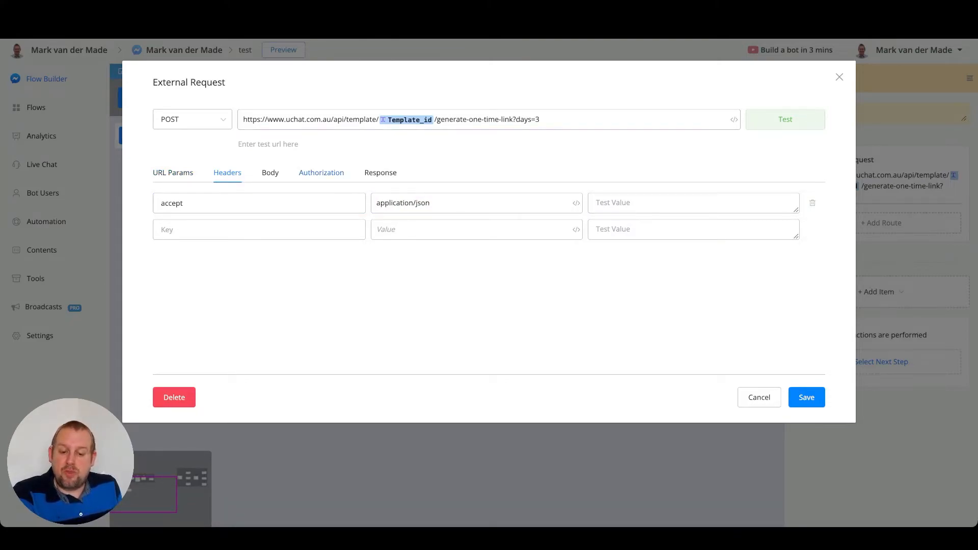
left_click(321, 173)
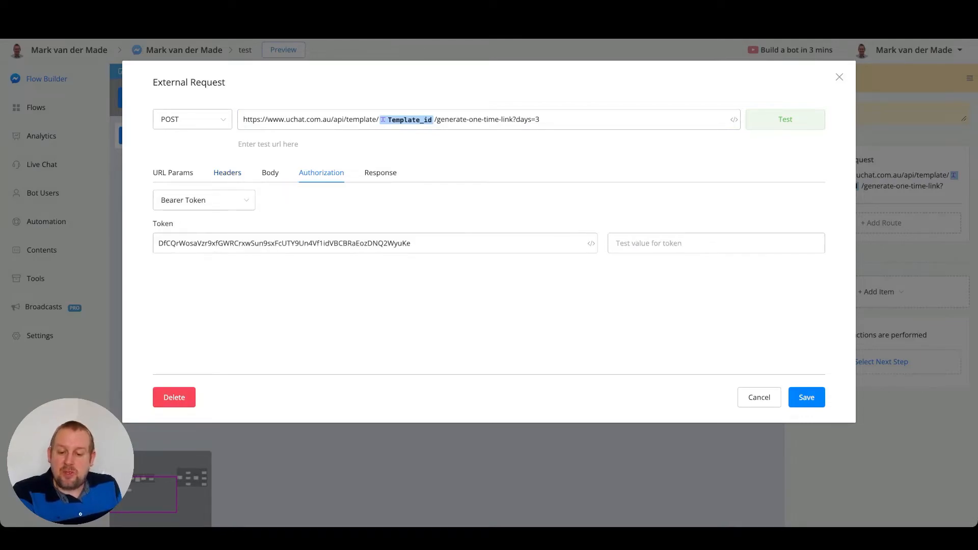
left_click(204, 200)
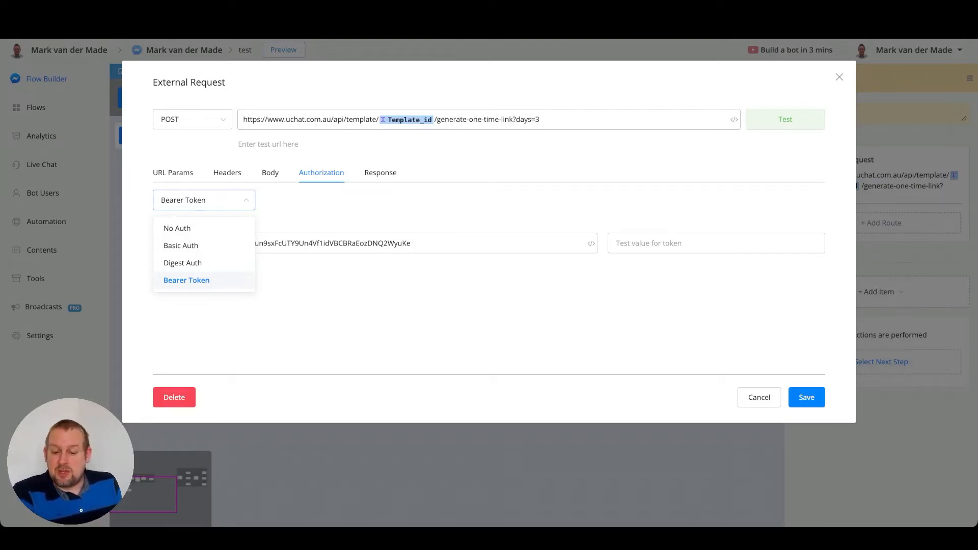
left_click(187, 281)
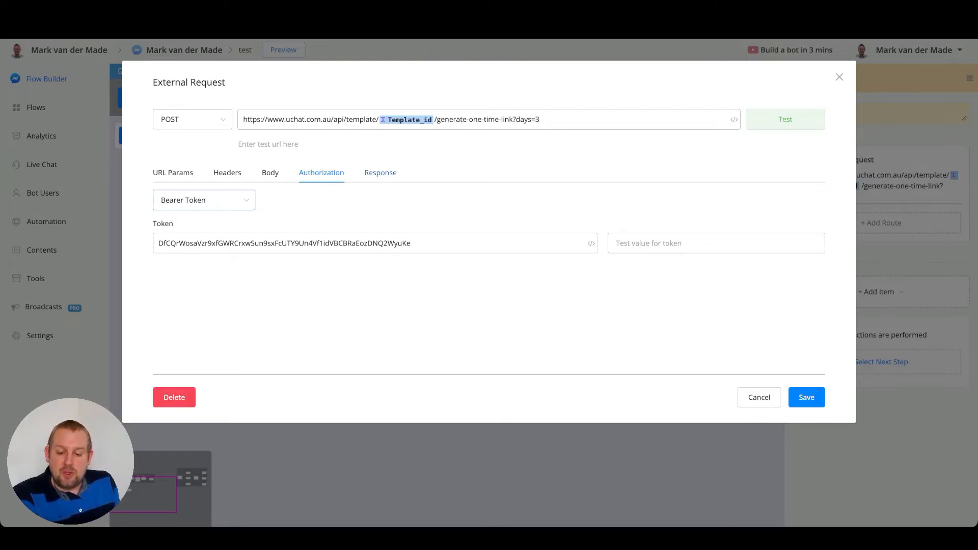
left_click(381, 173)
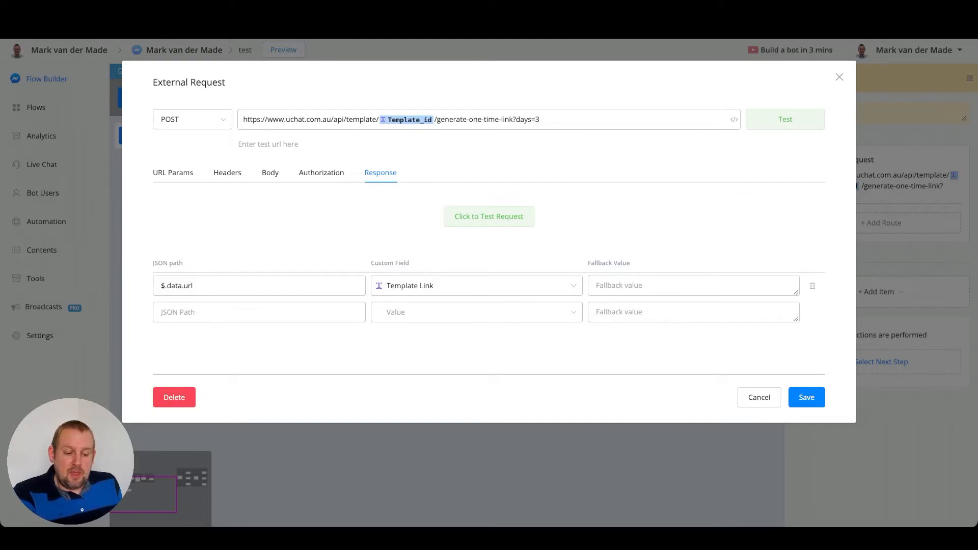
left_click(807, 398)
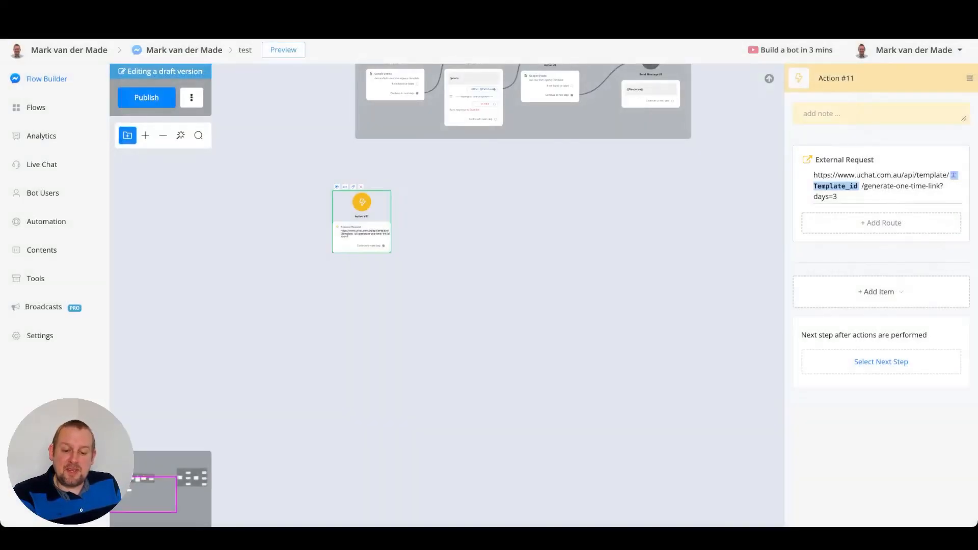
Open the [CMA] Quiz Template's one-time links and delete the existing link
scroll(372, 227, "up", 5)
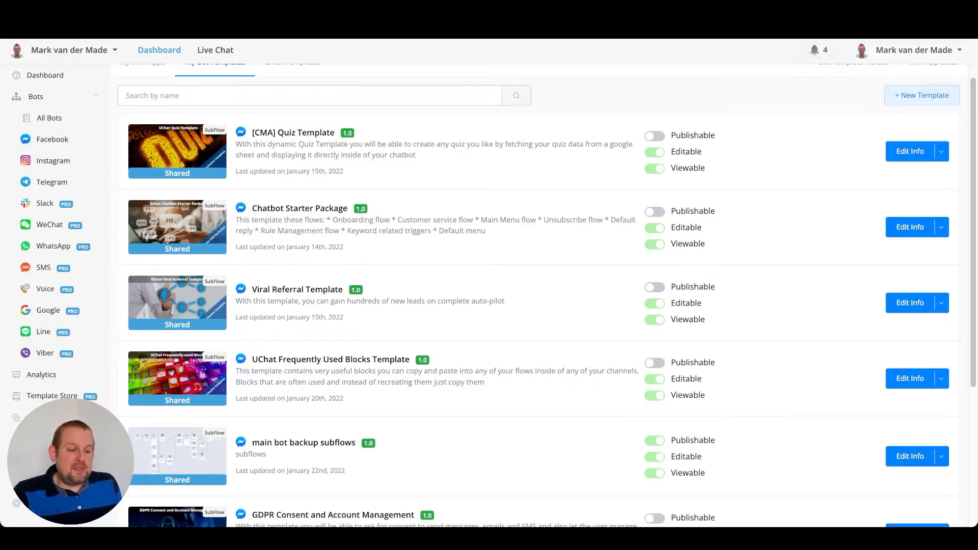
left_click(941, 152)
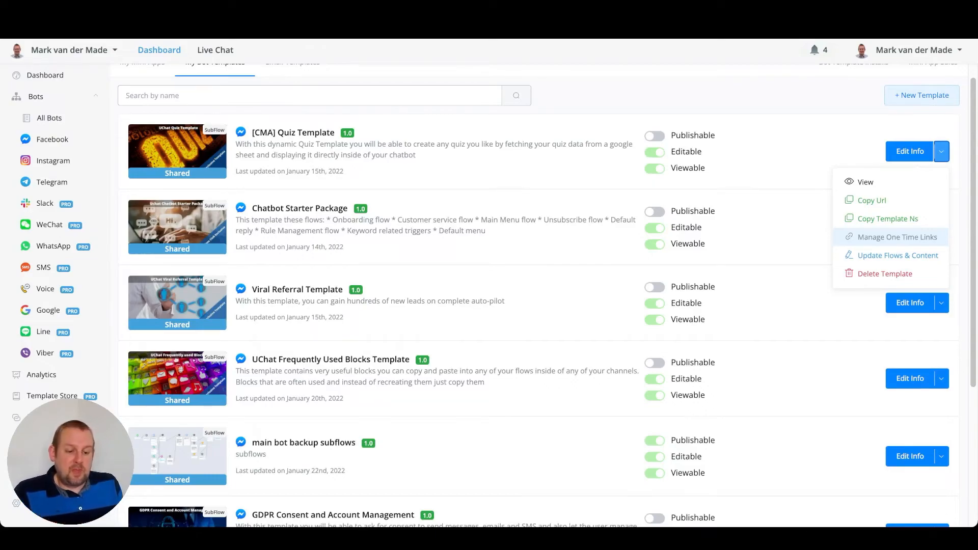
left_click(897, 237)
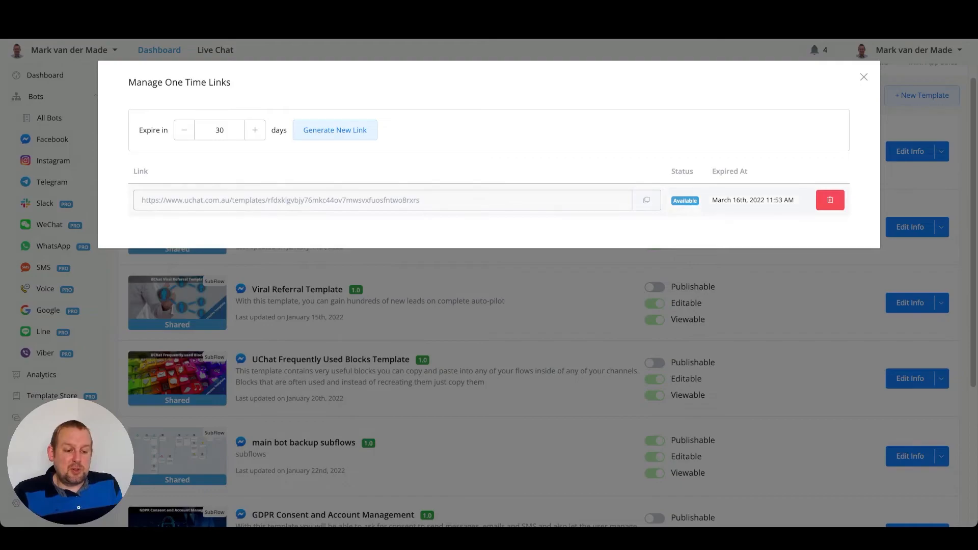
left_click(830, 199)
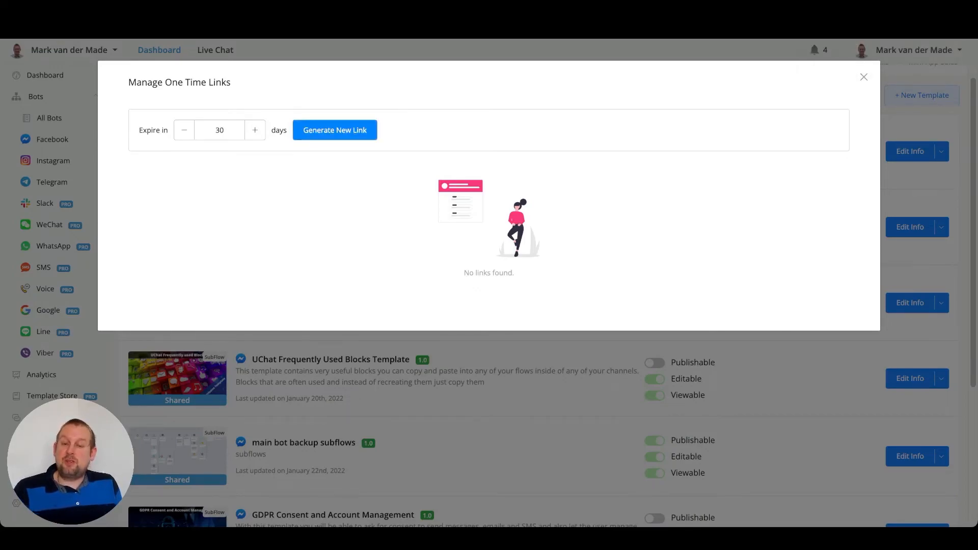
Generate a new one-time link for the template expiring in 3 days
double_click(220, 130)
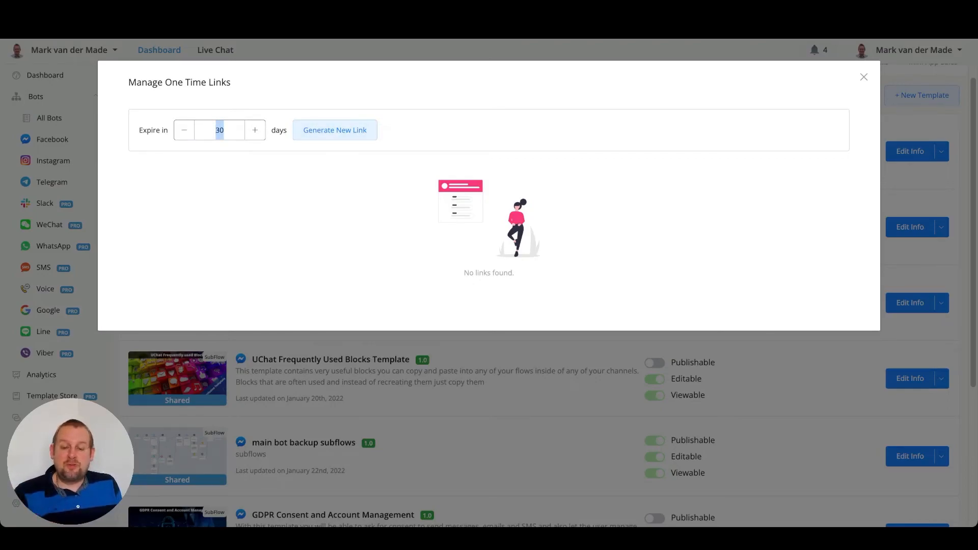
type("3")
left_click(335, 130)
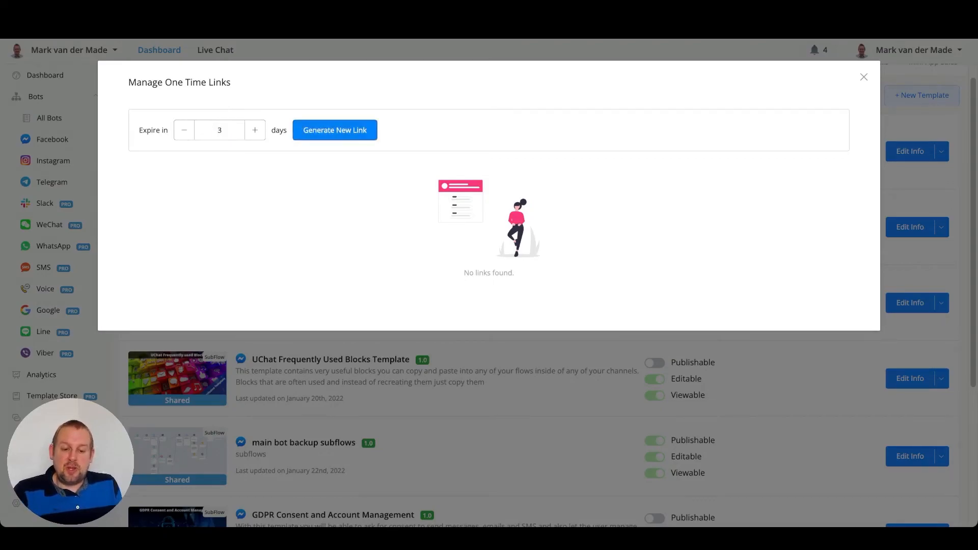